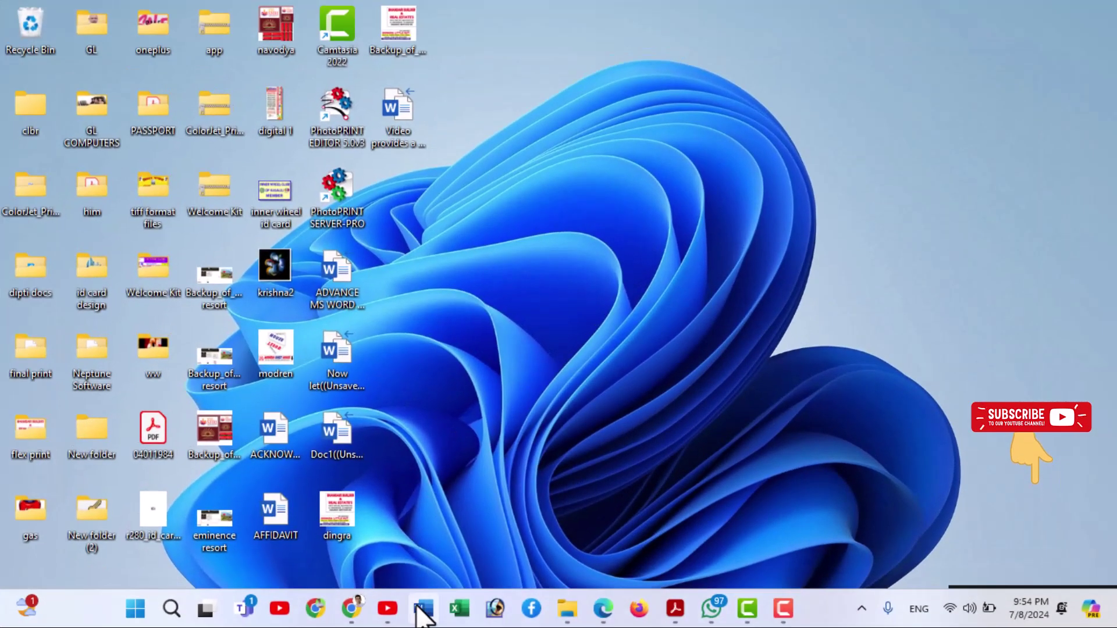
# Launch Word, create a blank document, and place the Win+H voice typing panel over the page.
pyautogui.click(423, 608)
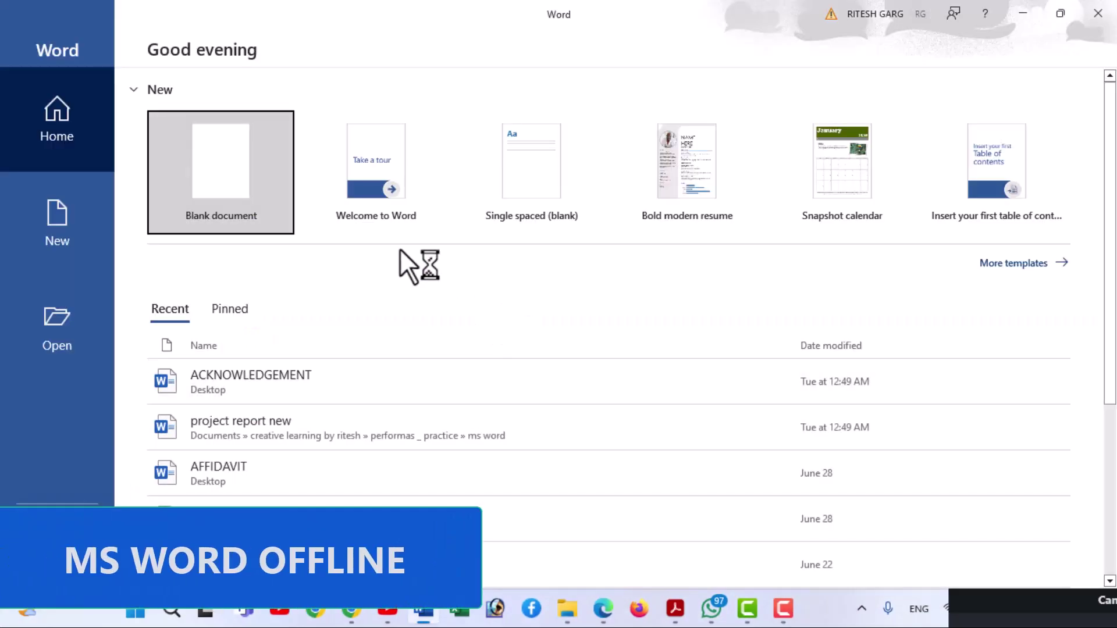
pyautogui.click(239, 194)
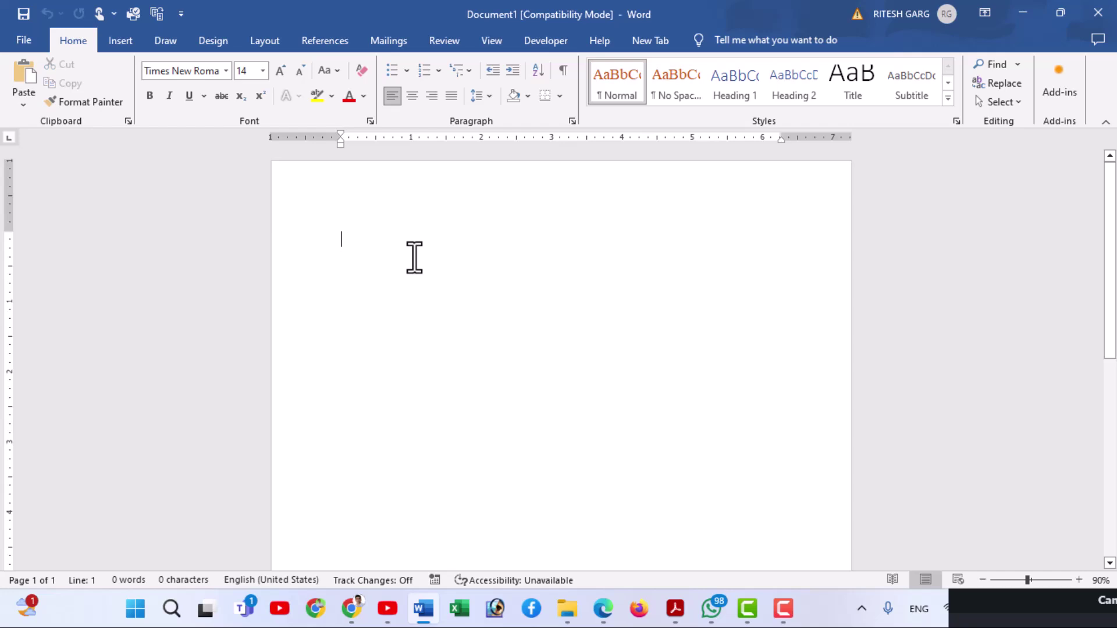
pyautogui.press('super+h')
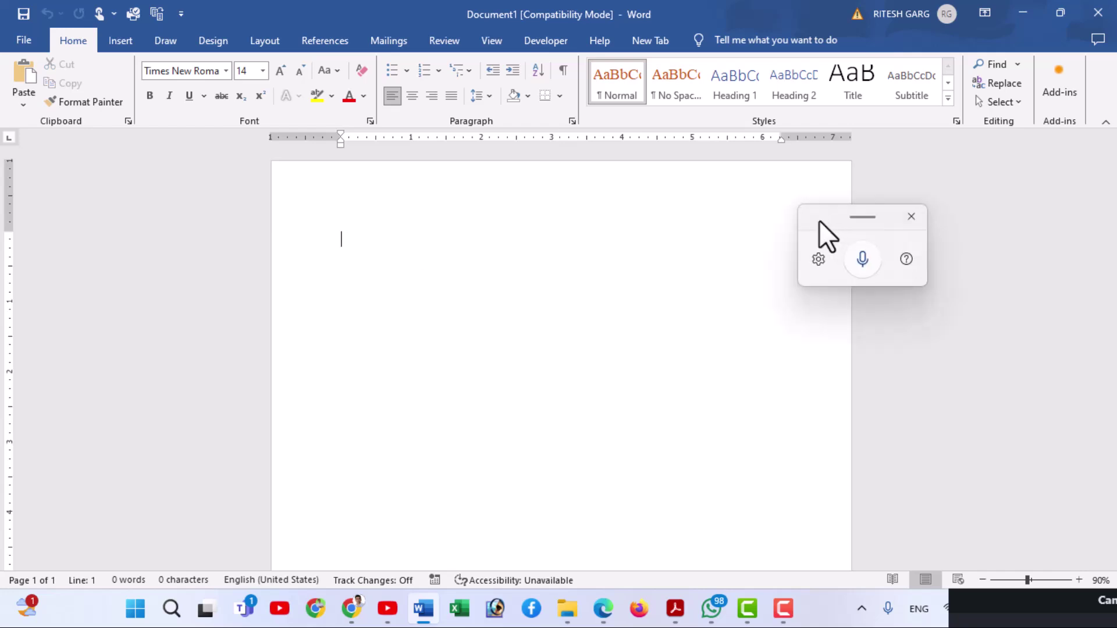
pyautogui.moveTo(822, 222); pyautogui.dragTo(744, 215)
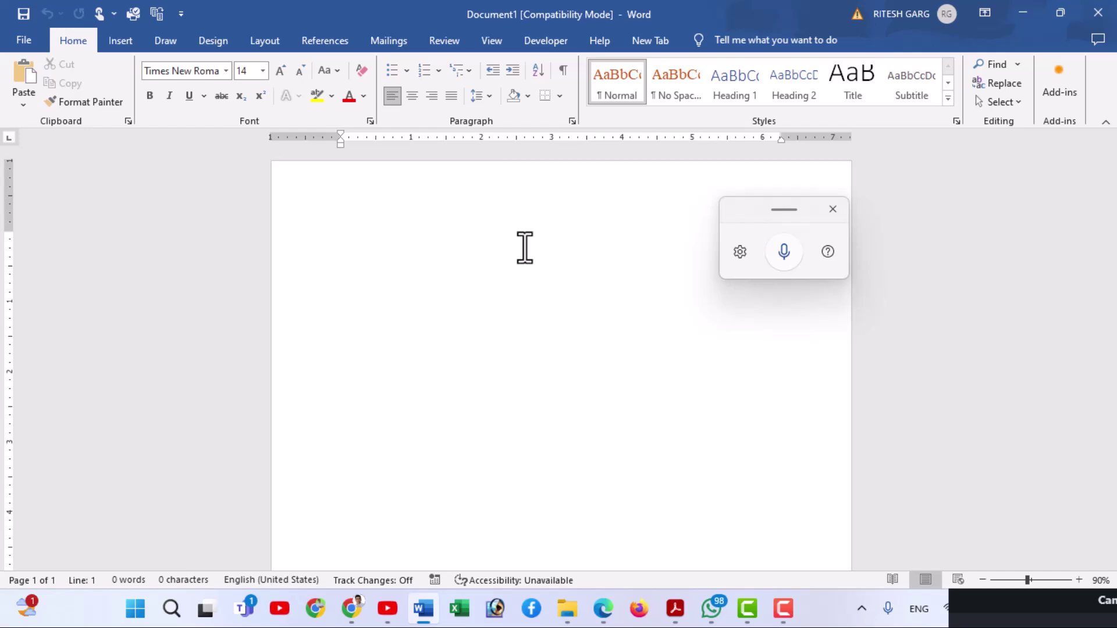
# Dictate an English sentence saying Word types only in English, then move the voice panel aside.
pyautogui.click(787, 263)
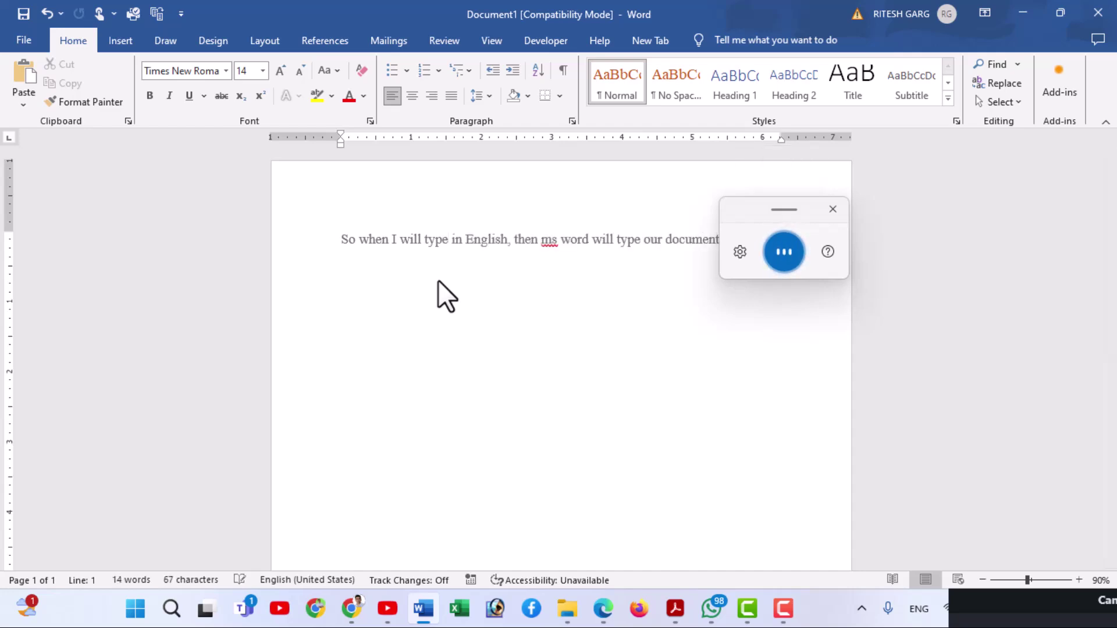
pyautogui.click(784, 256)
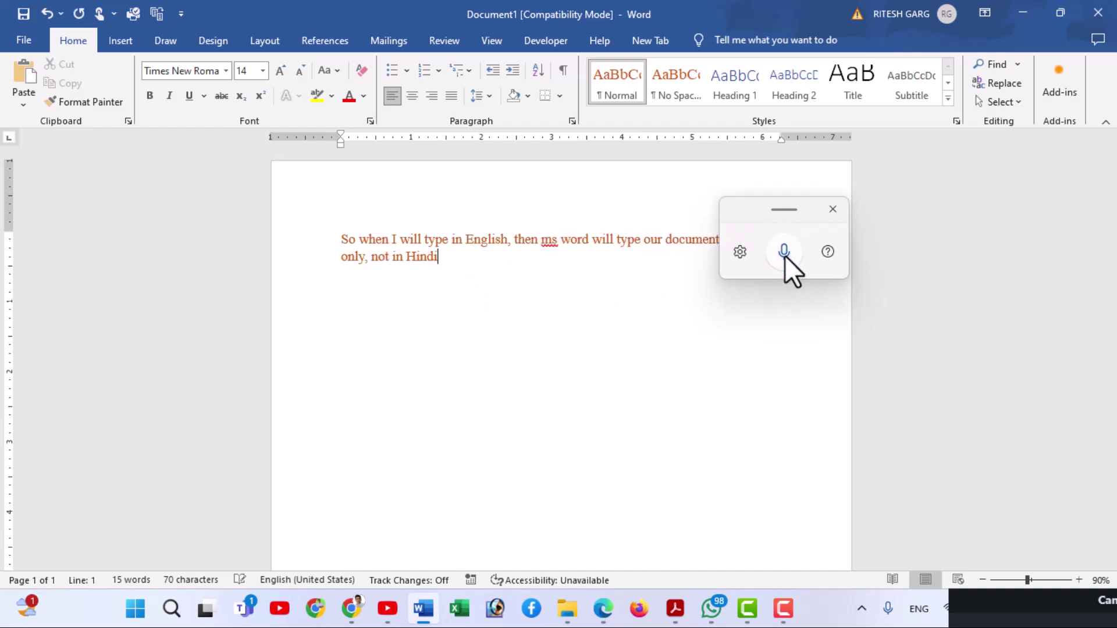
pyautogui.moveTo(740, 209); pyautogui.dragTo(907, 234)
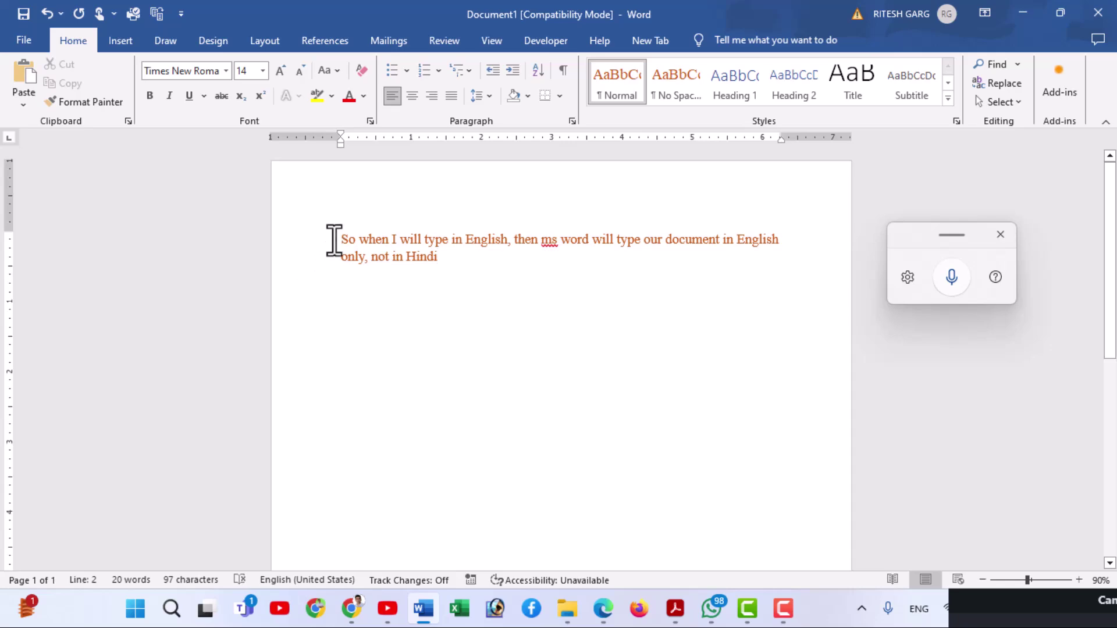
pyautogui.moveTo(335, 239); pyautogui.dragTo(423, 258)
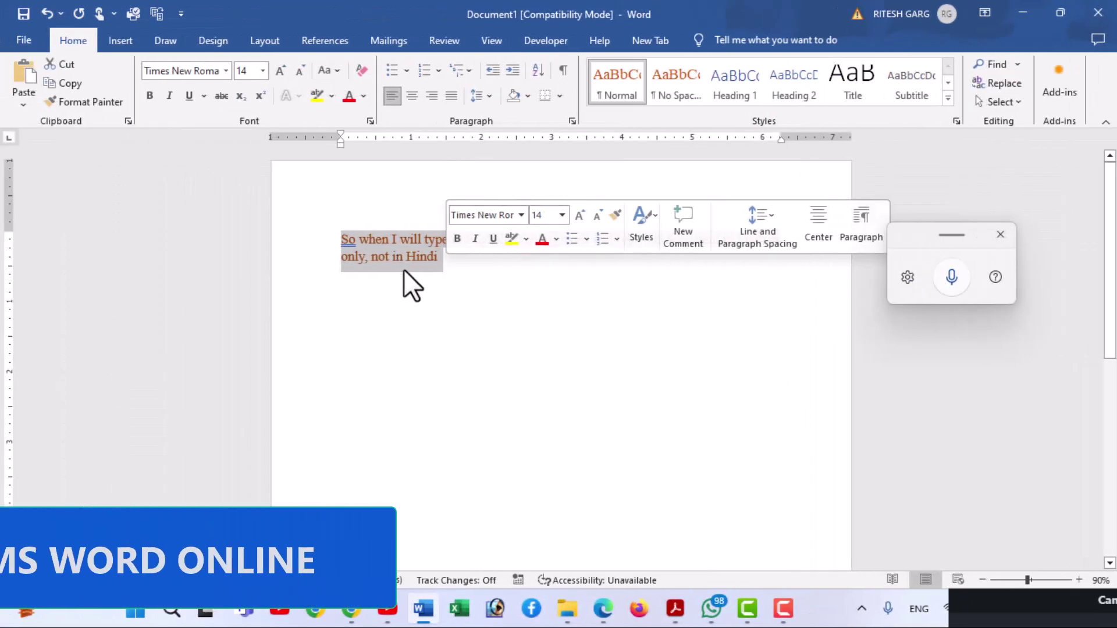
pyautogui.click(413, 278)
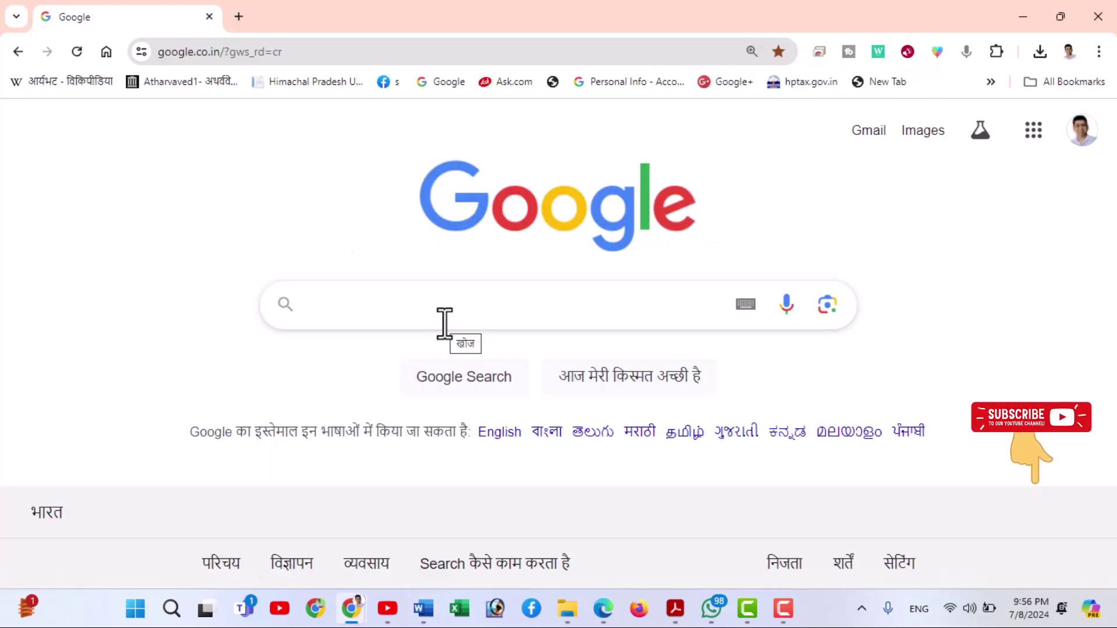
# Go to word.new in Chrome to create the new Word for the web document, Document 3.
pyautogui.click(282, 52)
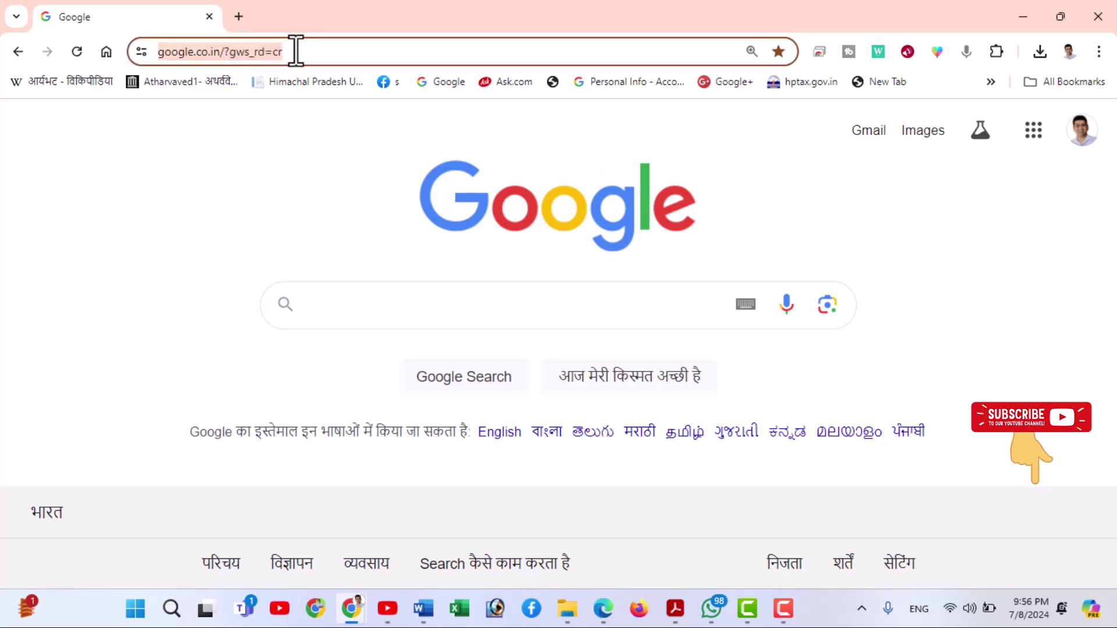
pyautogui.write('wo')
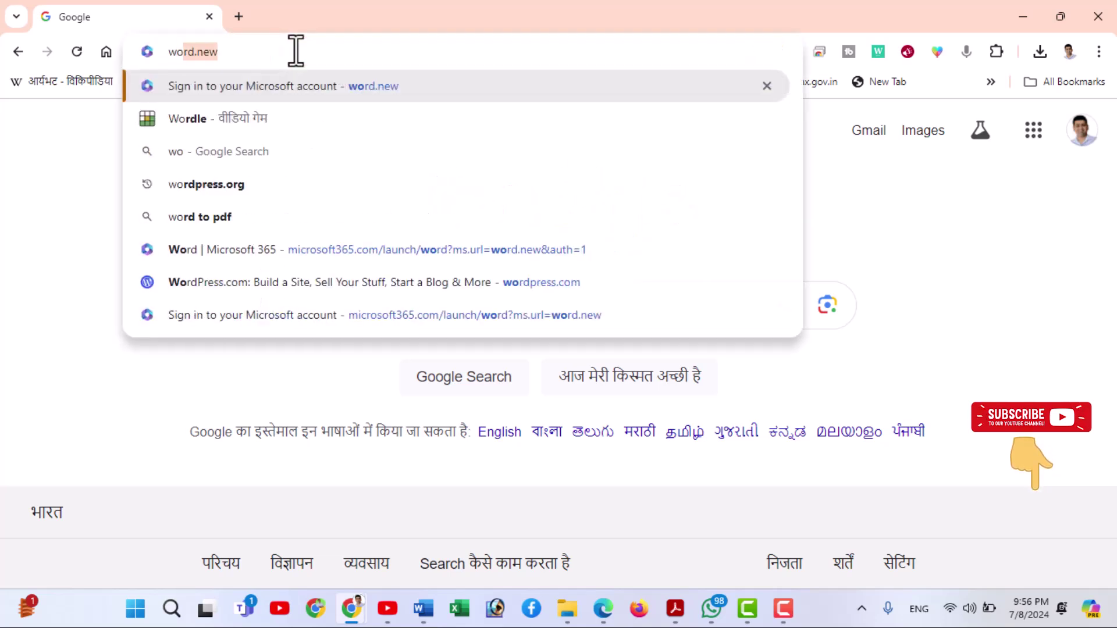
pyautogui.write('rd.new')
pyautogui.press('Return')
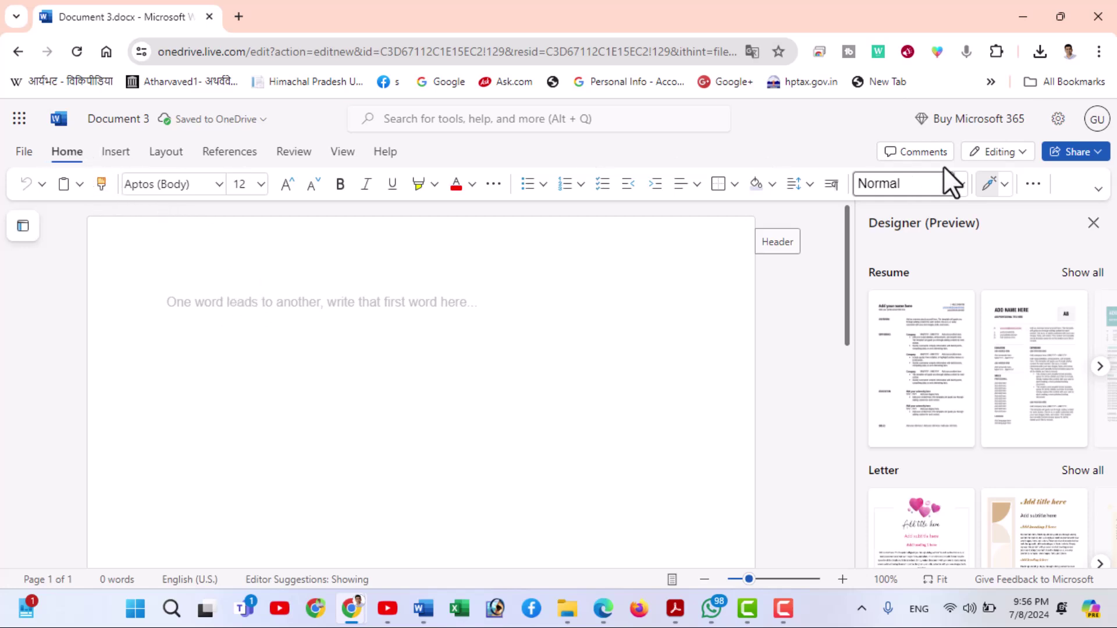
# Dictate a 22-word Hindi sentence with Alt+` and open Dictation settings showing Hindi as the language.
pyautogui.click(1032, 185)
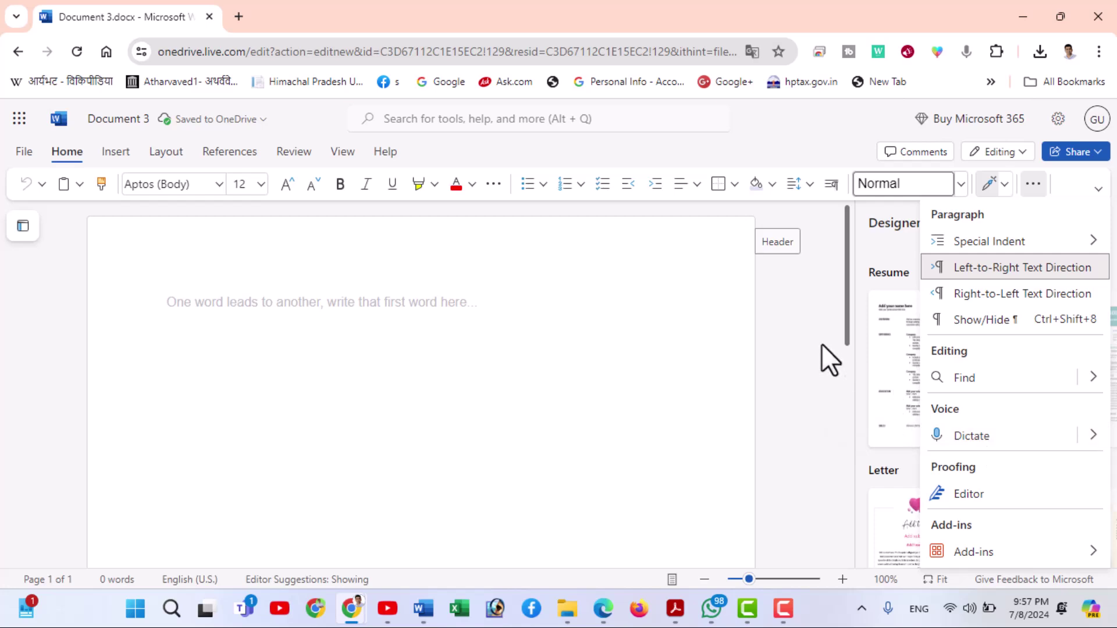
pyautogui.click(786, 344)
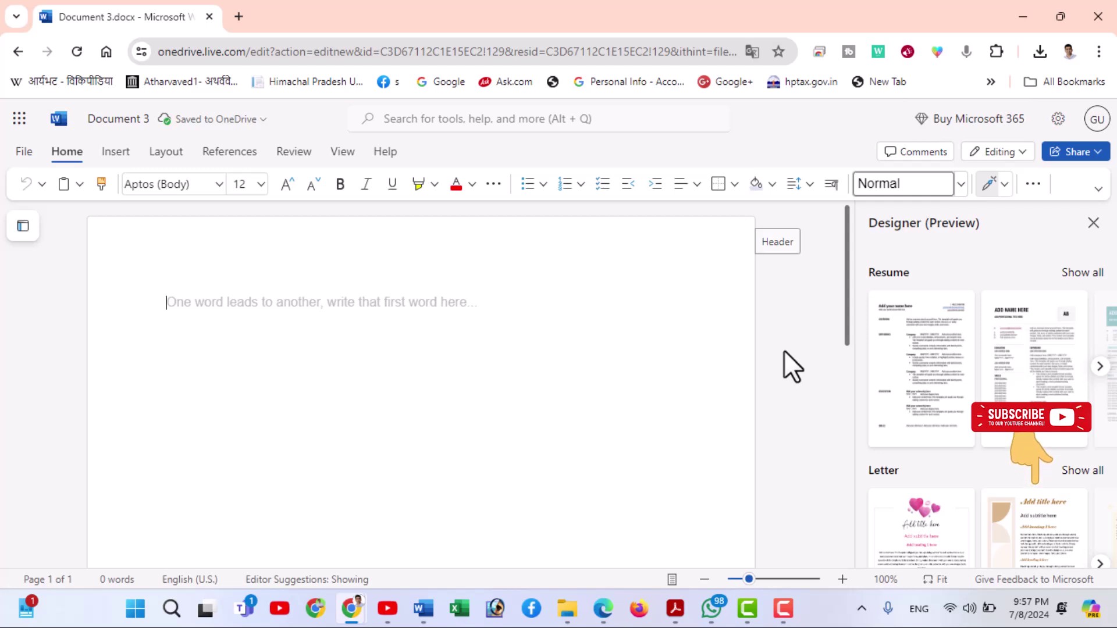
pyautogui.hotkey('alt', '`')
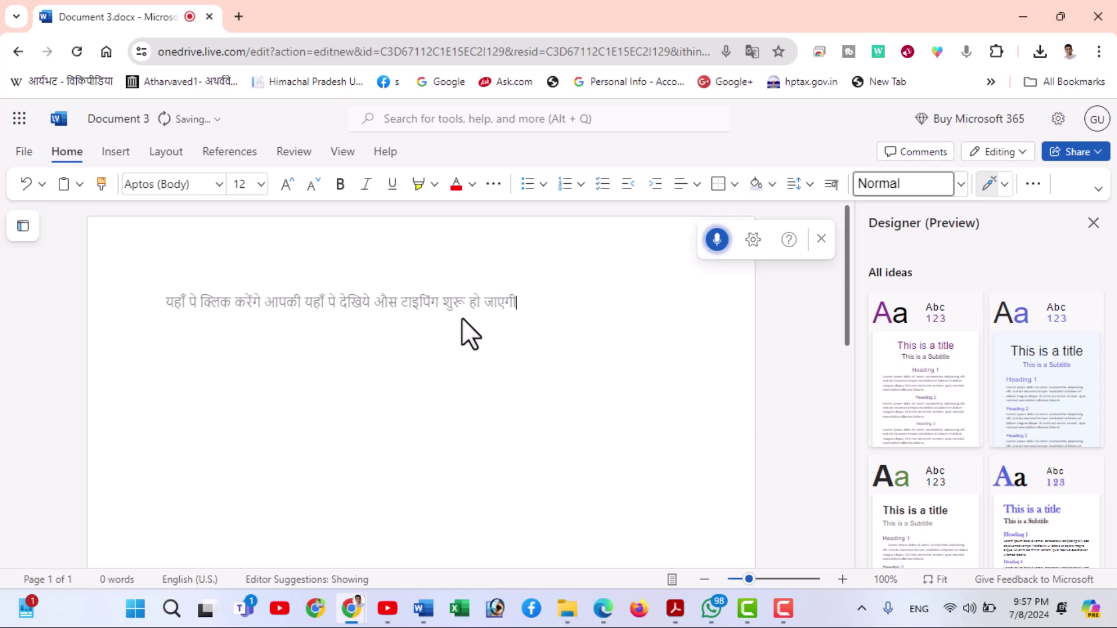
pyautogui.click(717, 239)
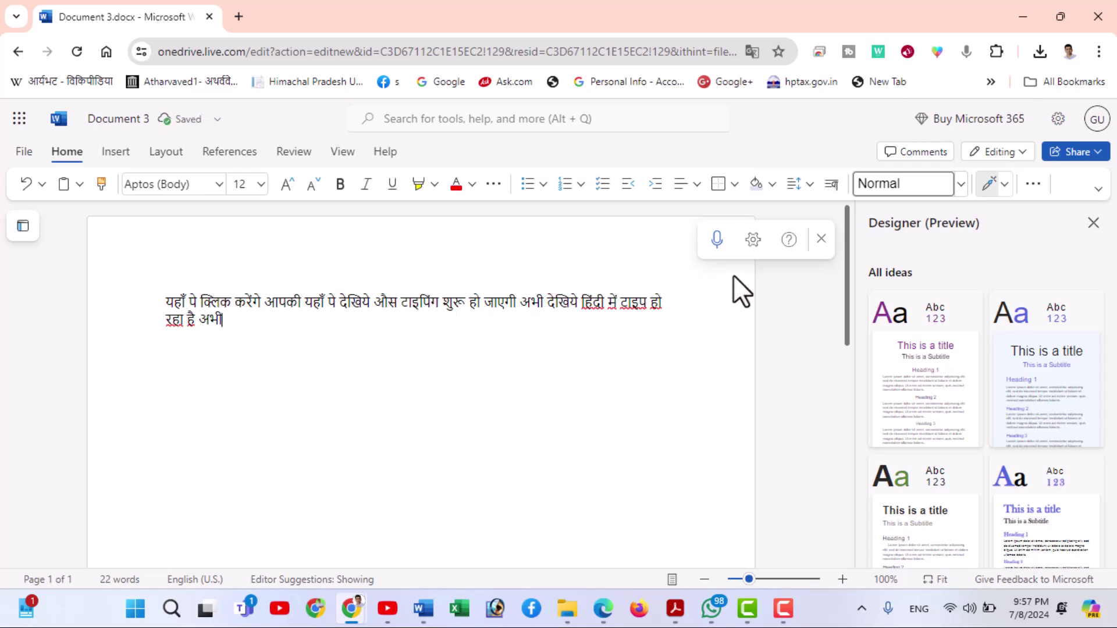
pyautogui.click(756, 245)
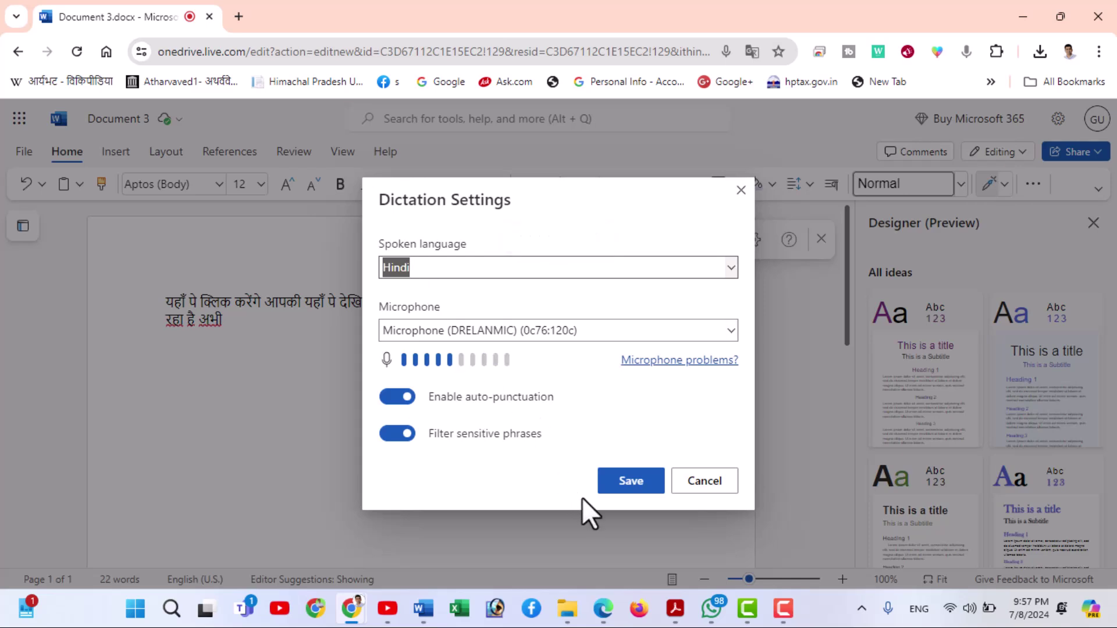
# Save the Hindi dictation settings and dictate more Hindi, extending the passage to 41 words.
pyautogui.click(617, 486)
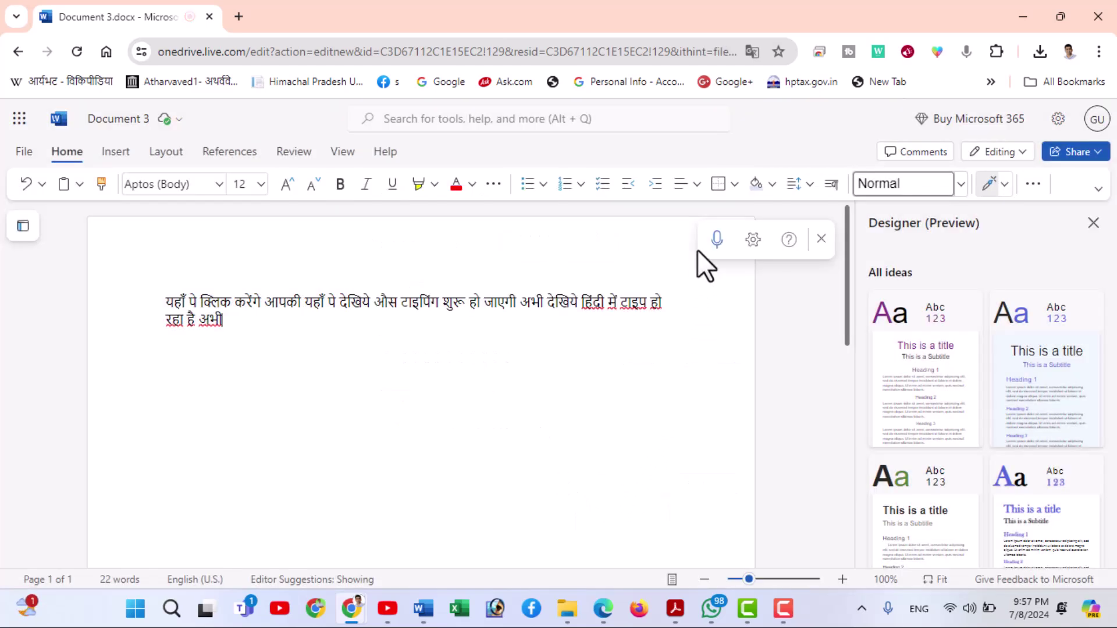
pyautogui.click(716, 239)
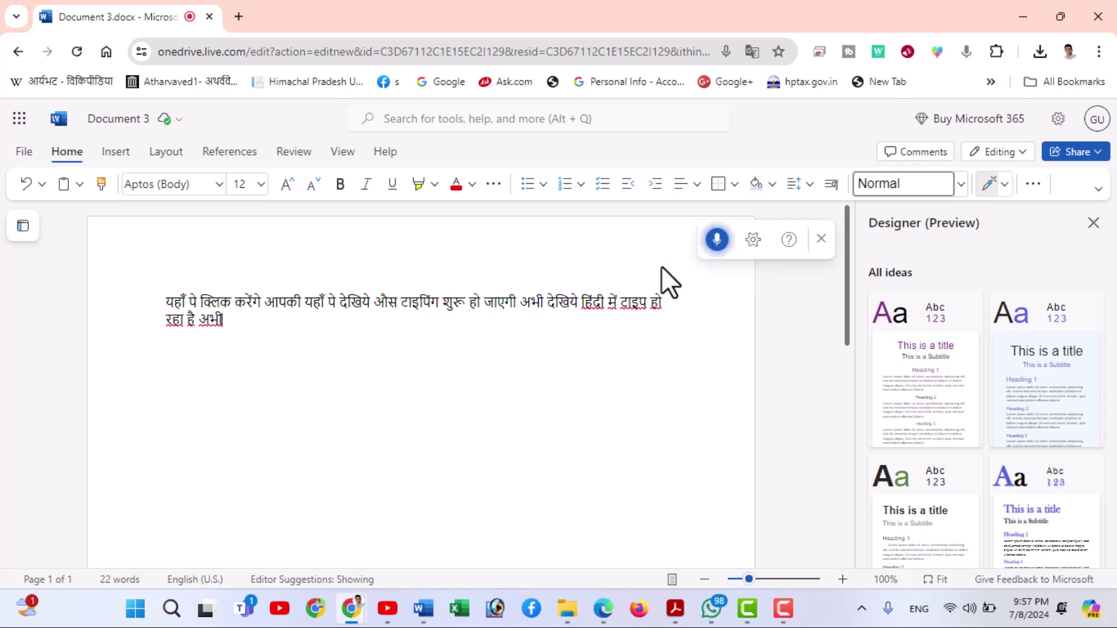
pyautogui.click(412, 320)
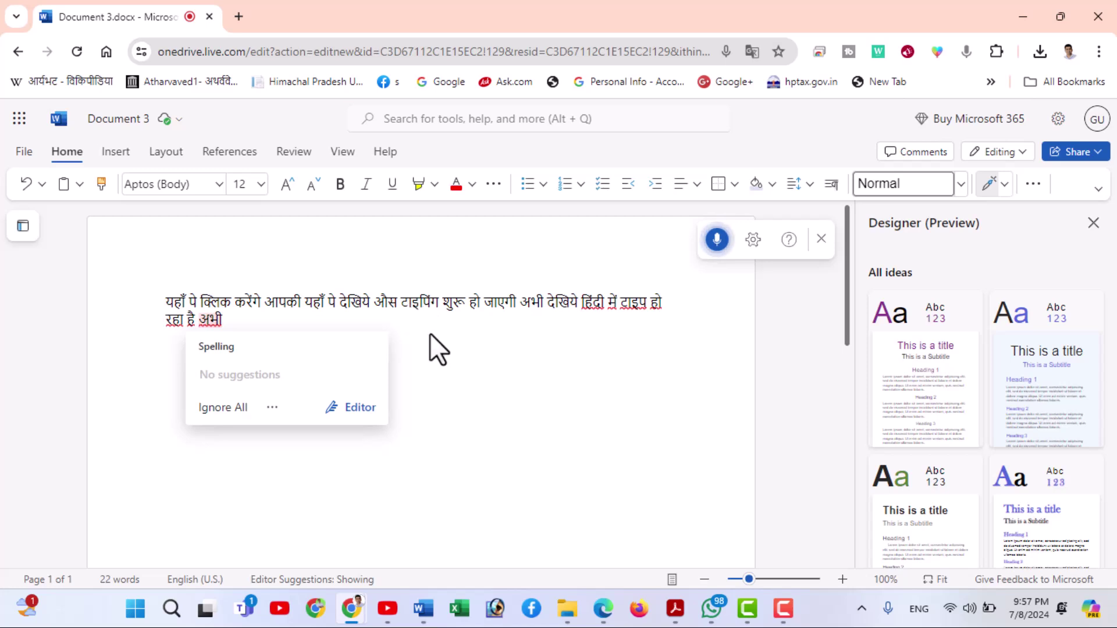
pyautogui.press('Home')
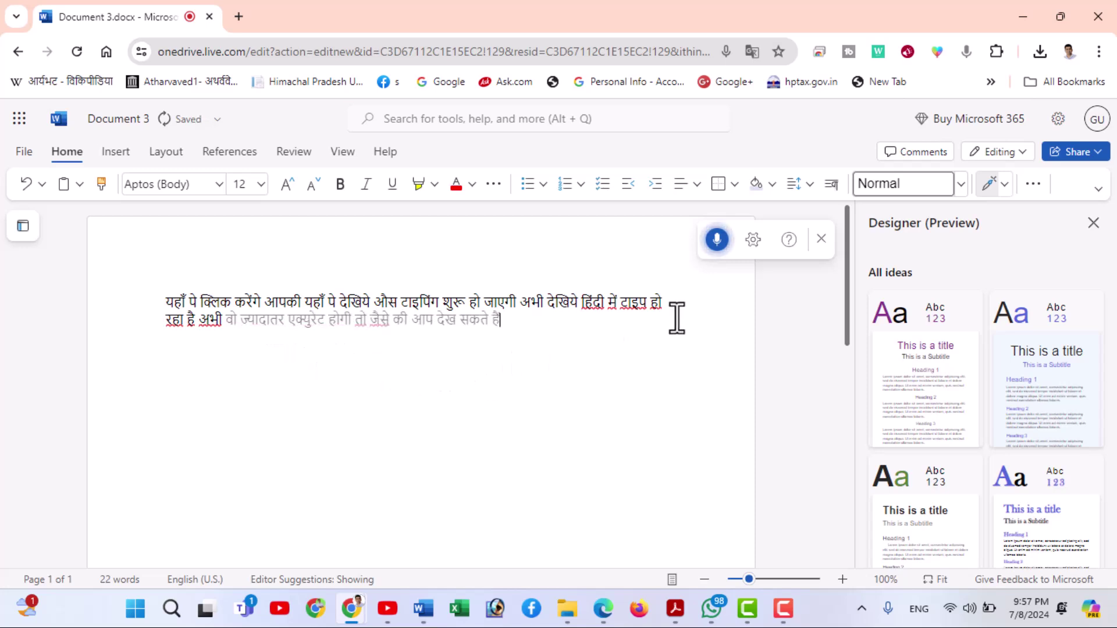
pyautogui.click(719, 242)
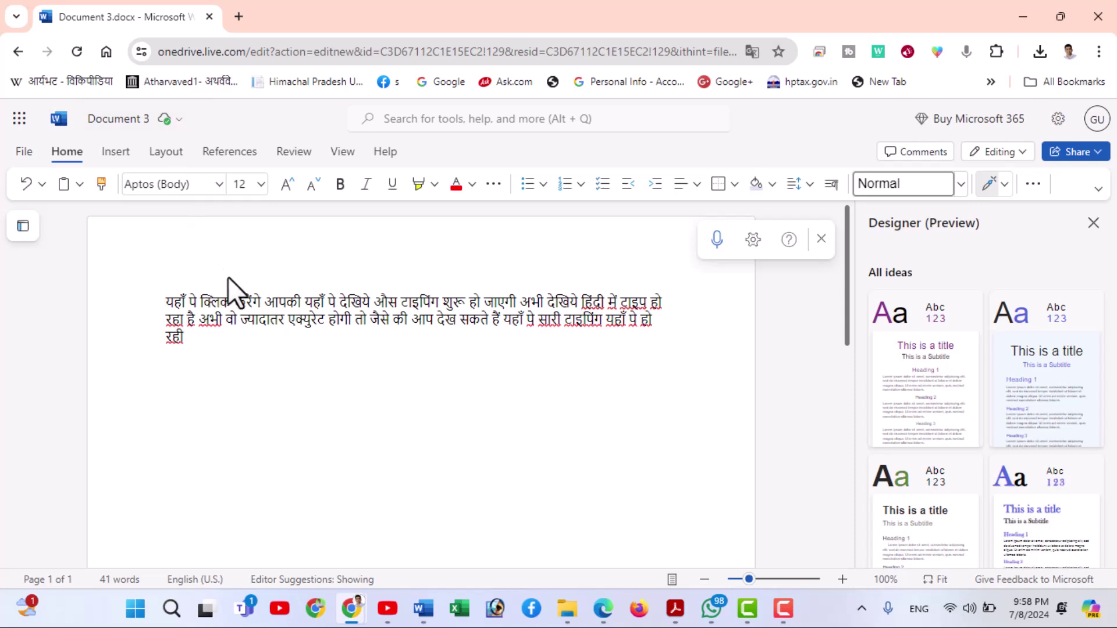
# Select the Hindi paragraph, then open the Windows Copilot sidebar with Win+C.
pyautogui.moveTo(165, 299); pyautogui.dragTo(256, 347)
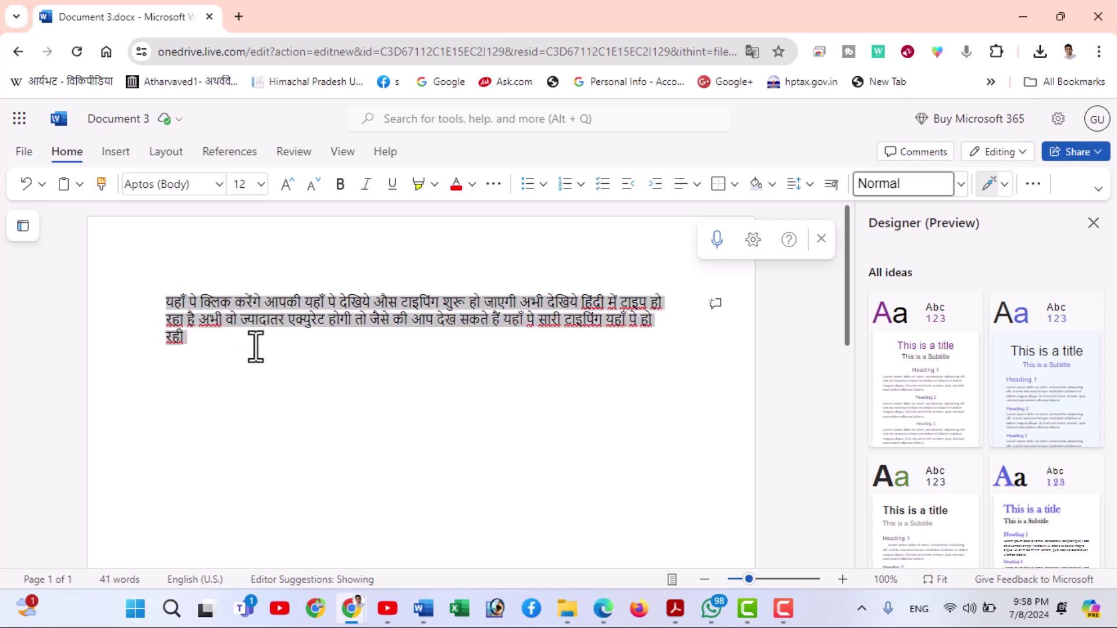
pyautogui.click(168, 305)
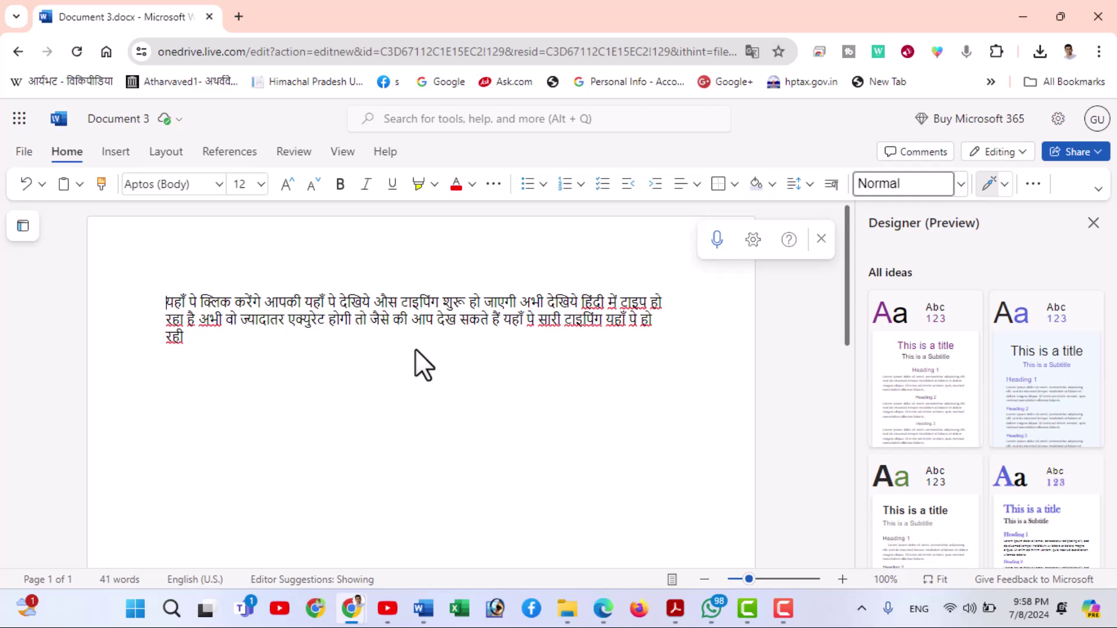
pyautogui.press('super+c')
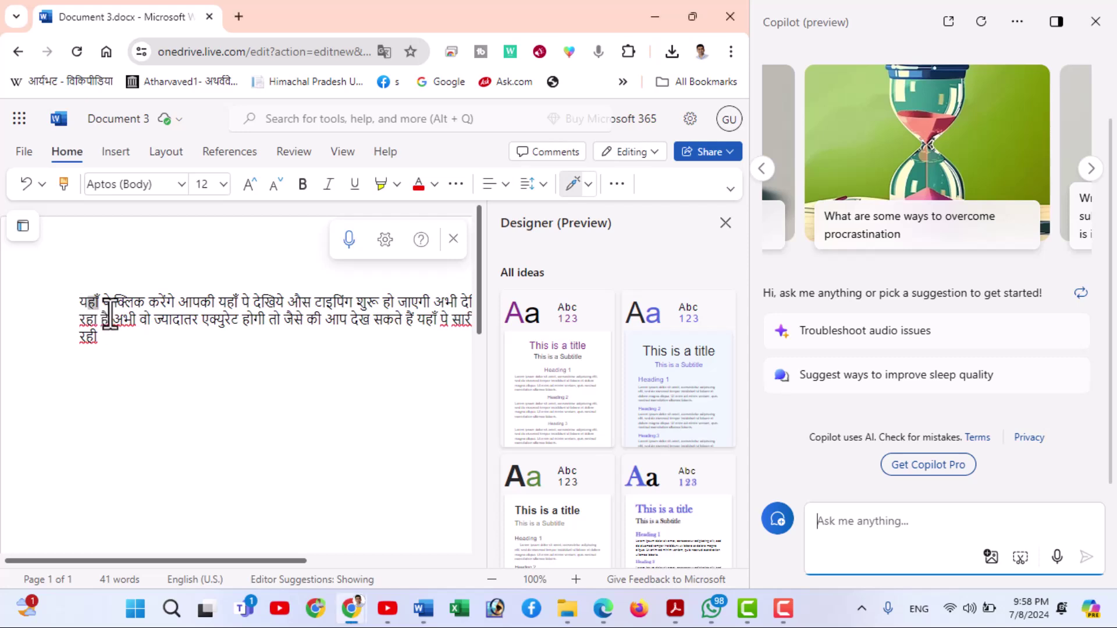
# Paste the Hindi paragraph into Copilot with a request to translate it into English.
pyautogui.tripleClick(80, 316)
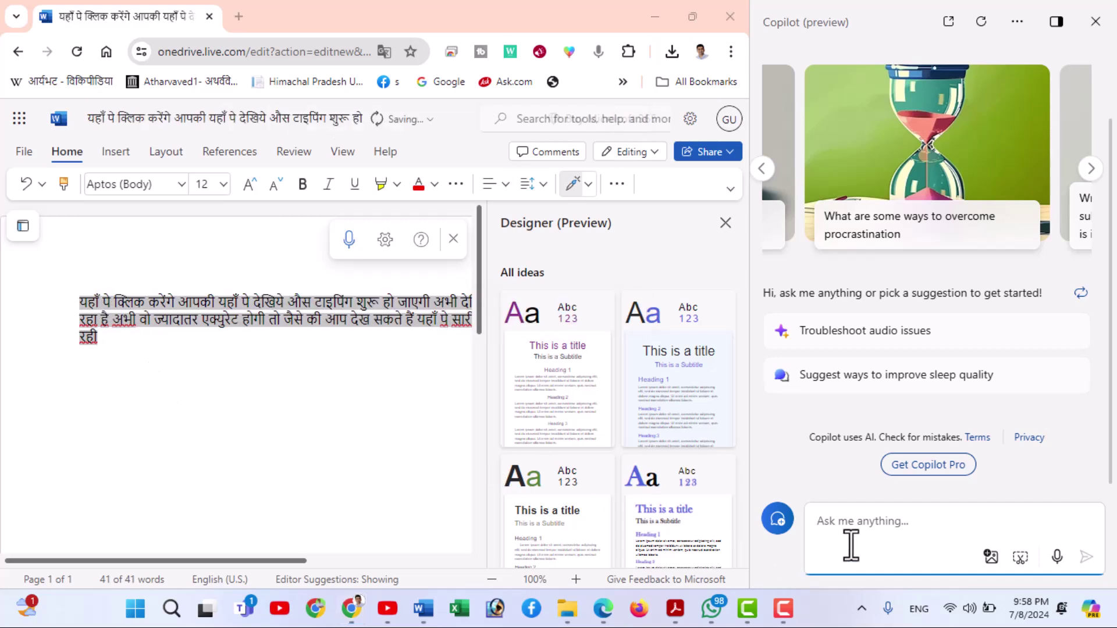
pyautogui.hotkey('ctrl', 'v')
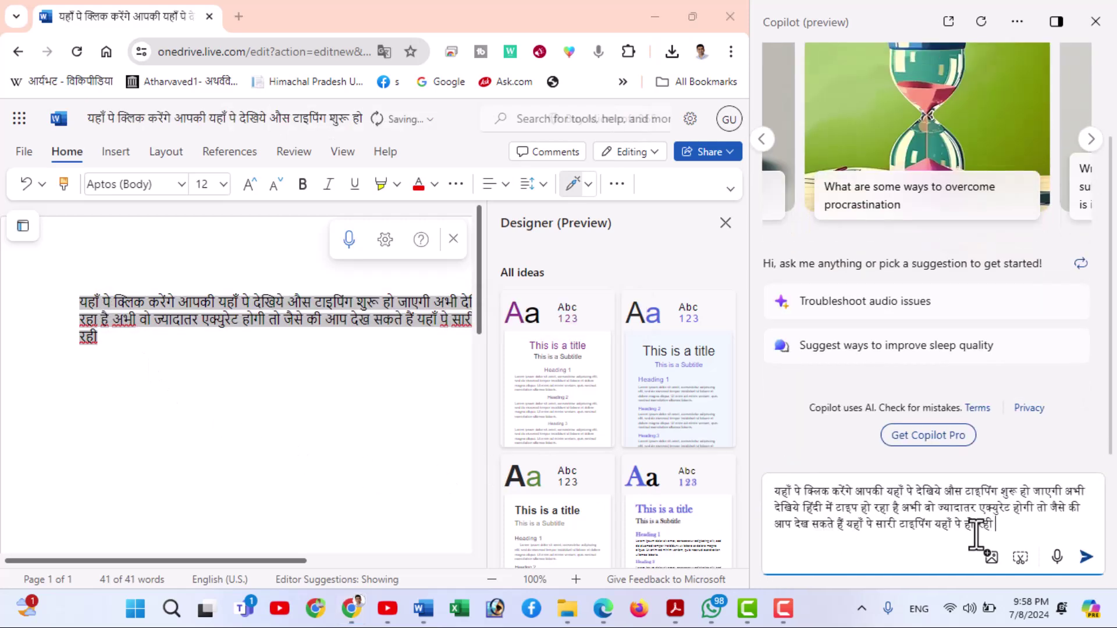
pyautogui.write('slate th')
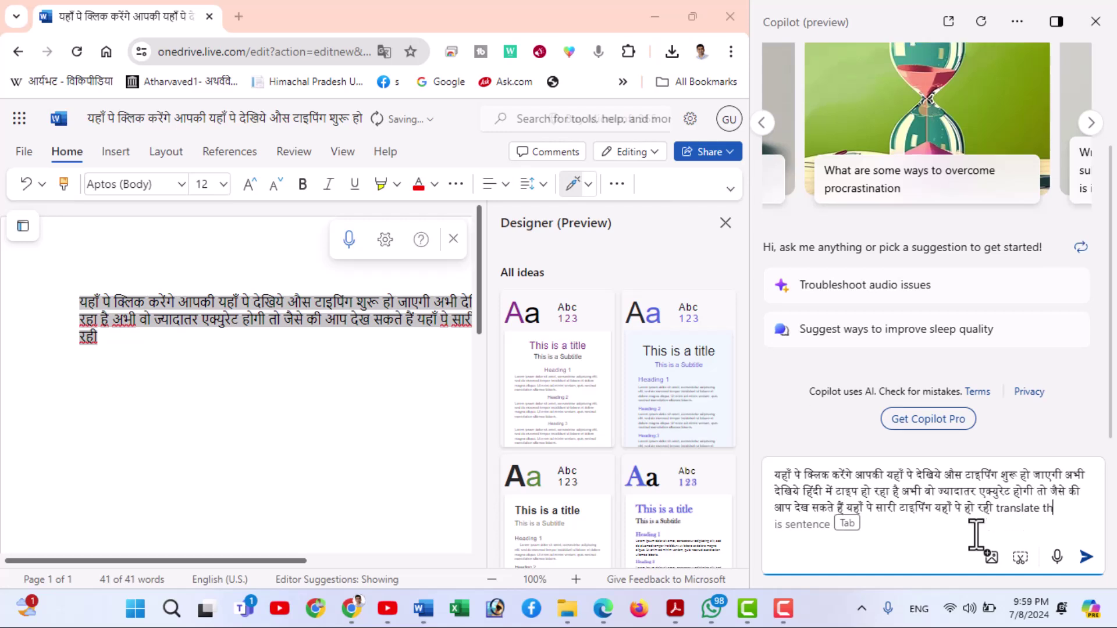
pyautogui.write('is sentence this text in english')
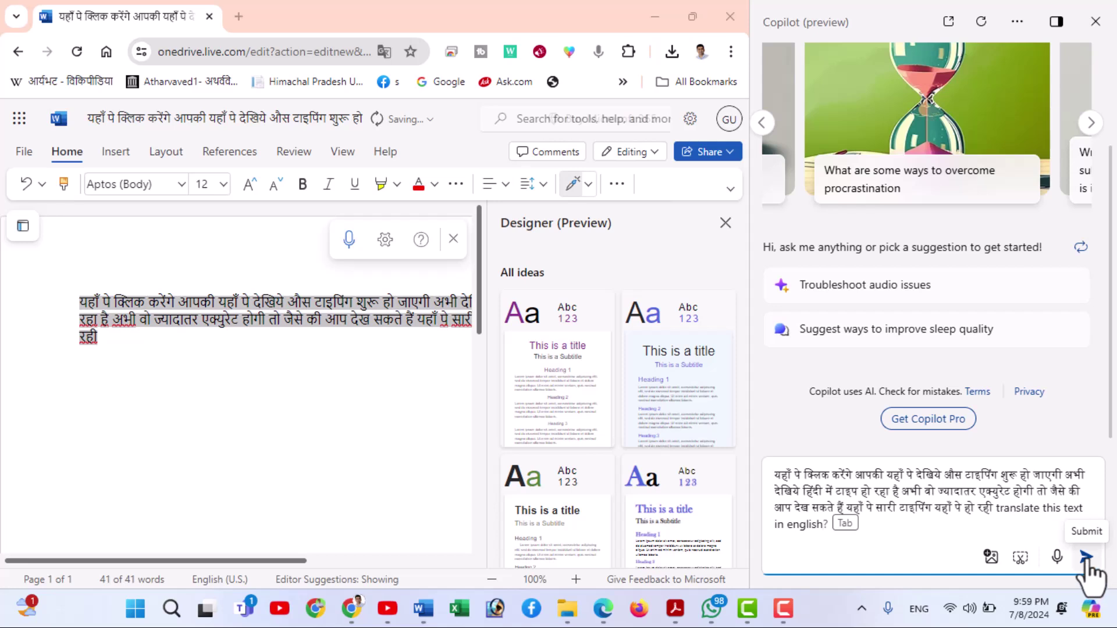
pyautogui.click(1085, 557)
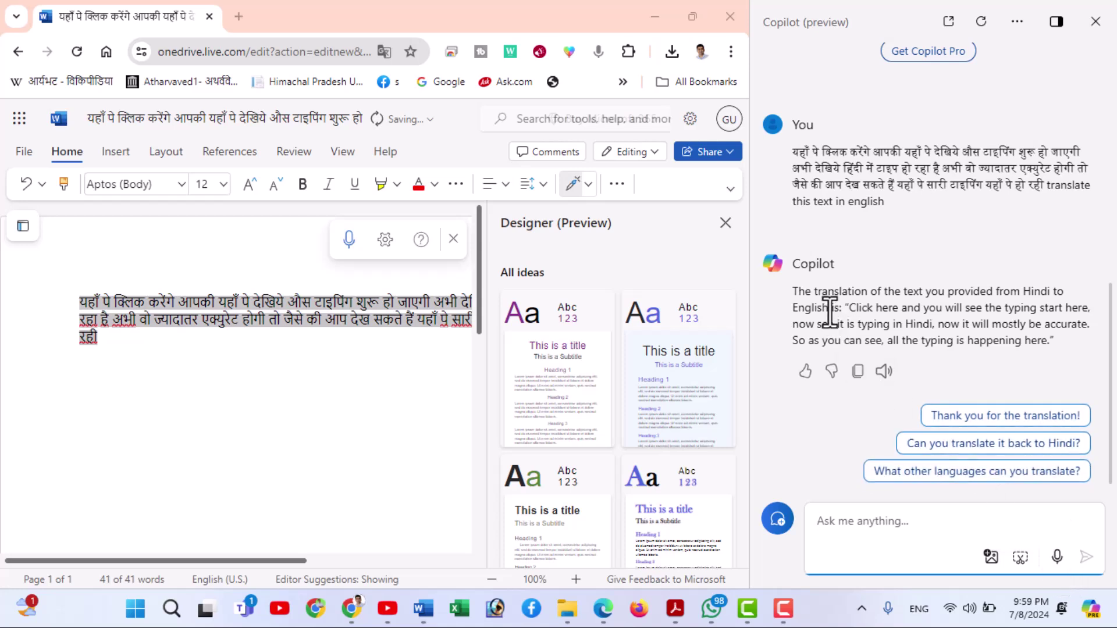
# Select the quoted English translation in Copilot's reply, then clear the document selection.
pyautogui.moveTo(795, 291); pyautogui.dragTo(1067, 345)
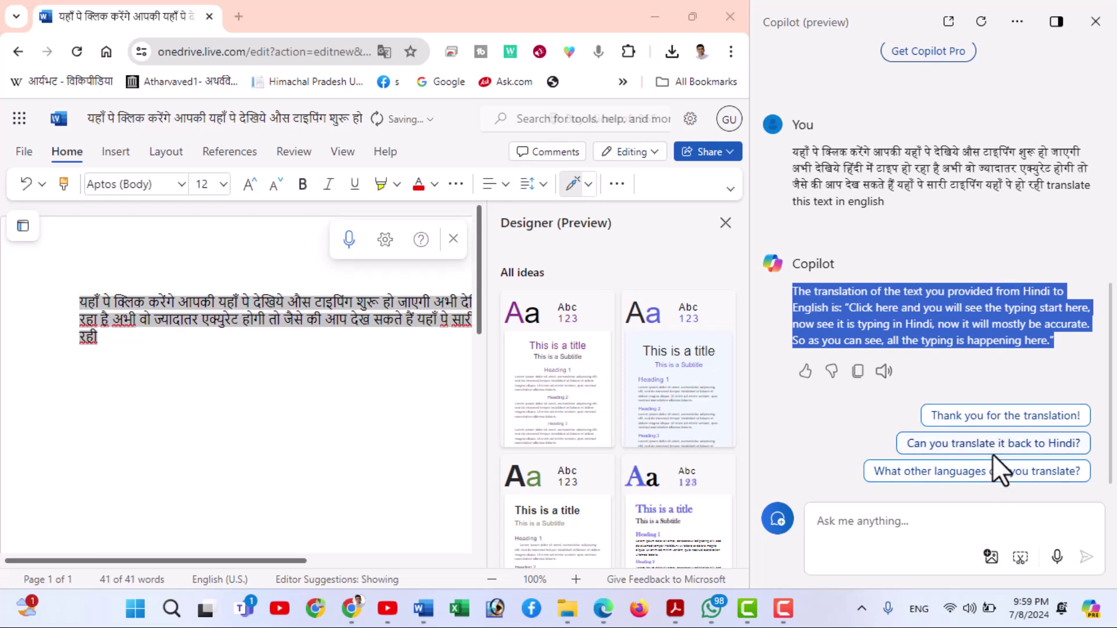
pyautogui.moveTo(1054, 341); pyautogui.dragTo(843, 308)
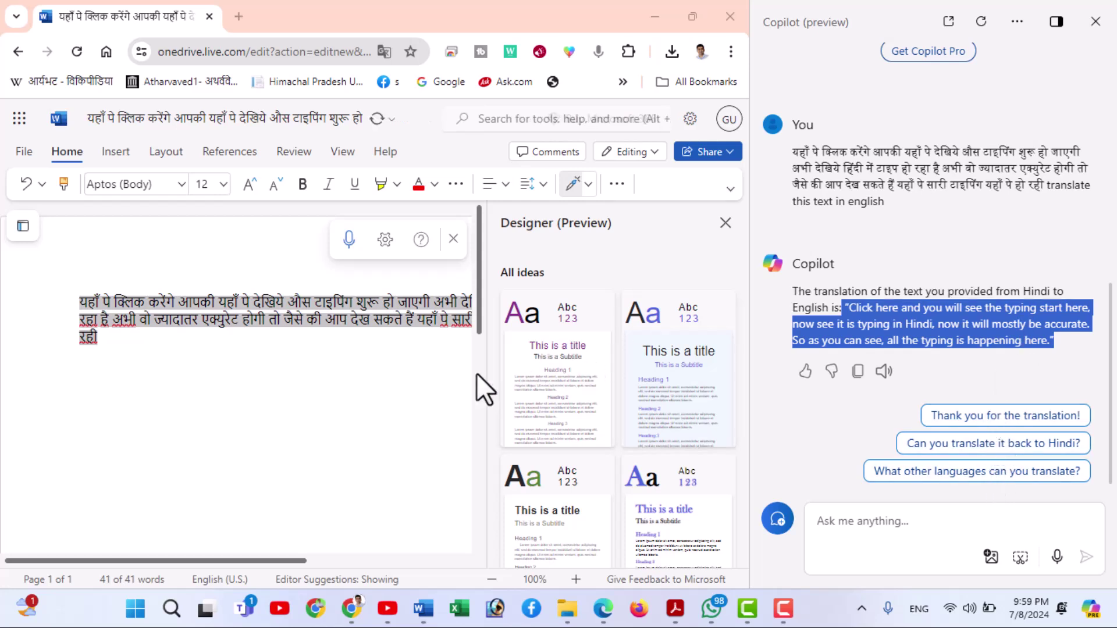
pyautogui.click(327, 381)
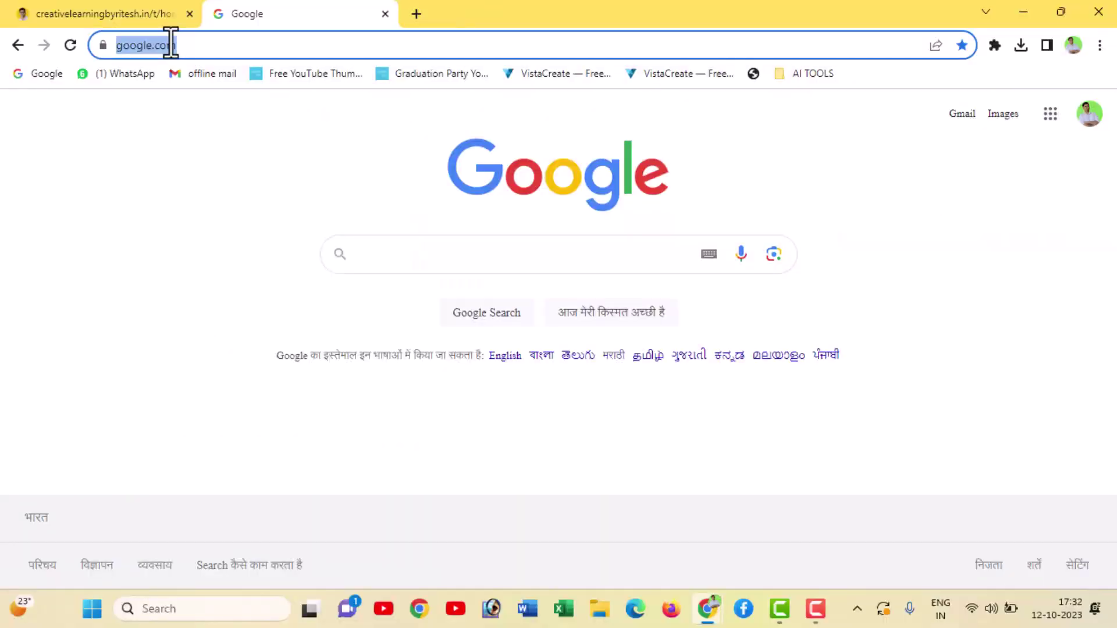
pyautogui.write('www.creat')
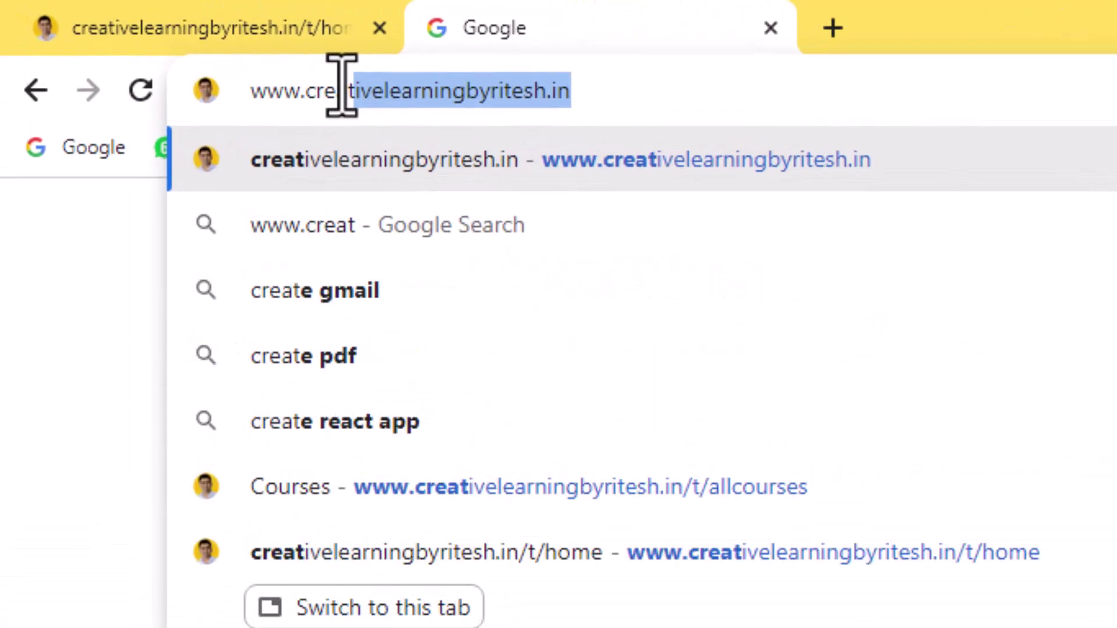
pyautogui.write('ivelearningbyritesh.in')
pyautogui.press('Return')
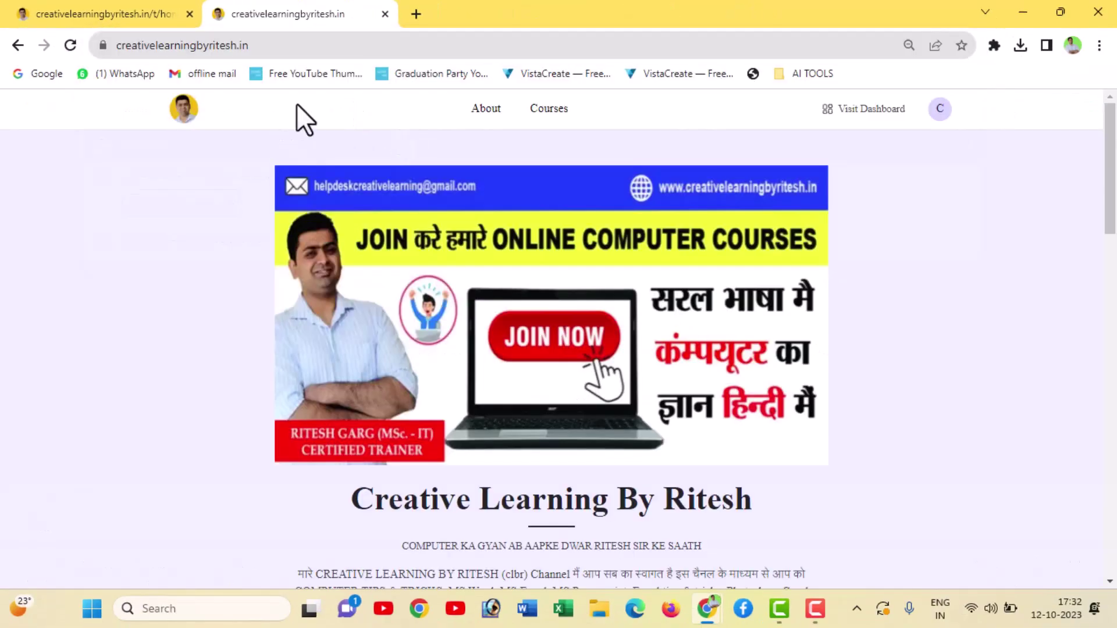
pyautogui.scroll(-4, 592, 314)
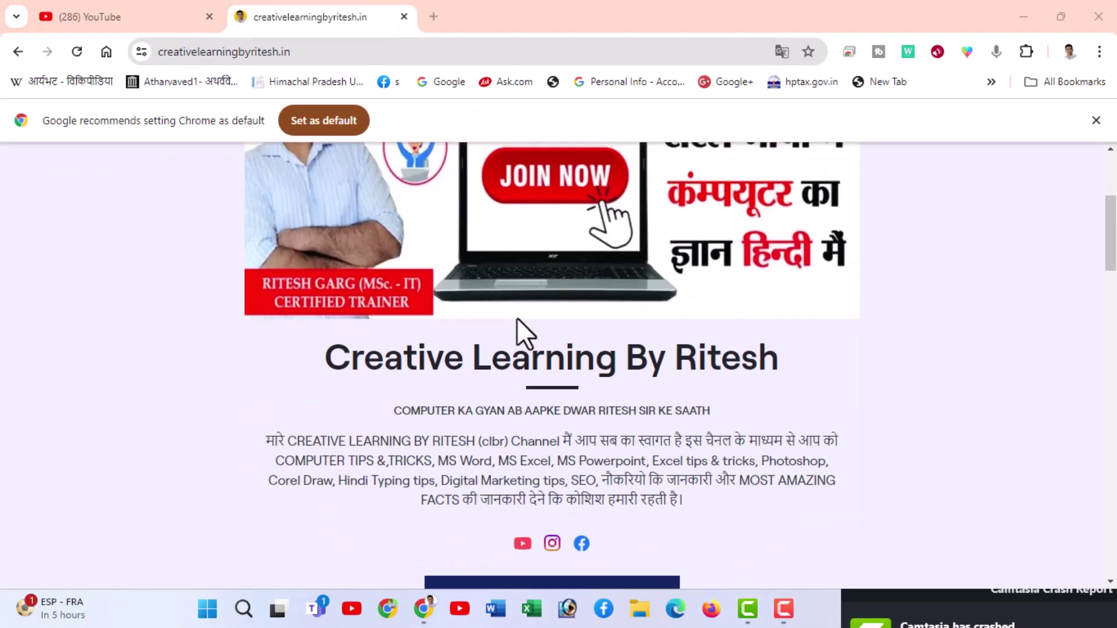
pyautogui.scroll(-5, 517, 326)
pyautogui.scroll(-5, 521, 332)
pyautogui.scroll(-7, 523, 338)
pyautogui.scroll(-6, 523, 334)
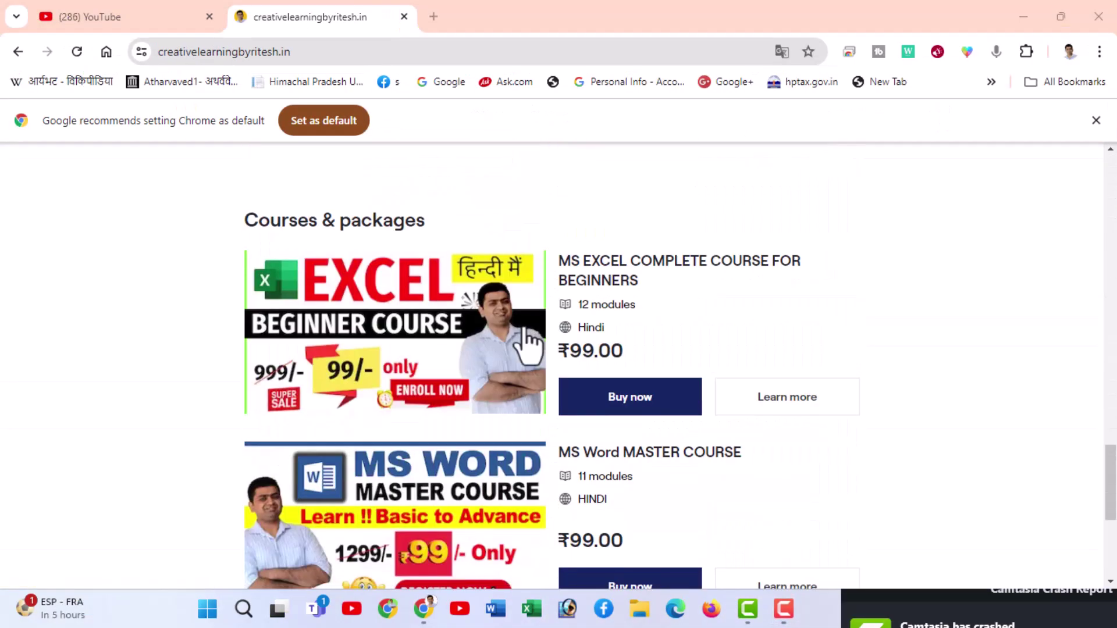
pyautogui.scroll(-4, 523, 355)
pyautogui.scroll(3, 527, 349)
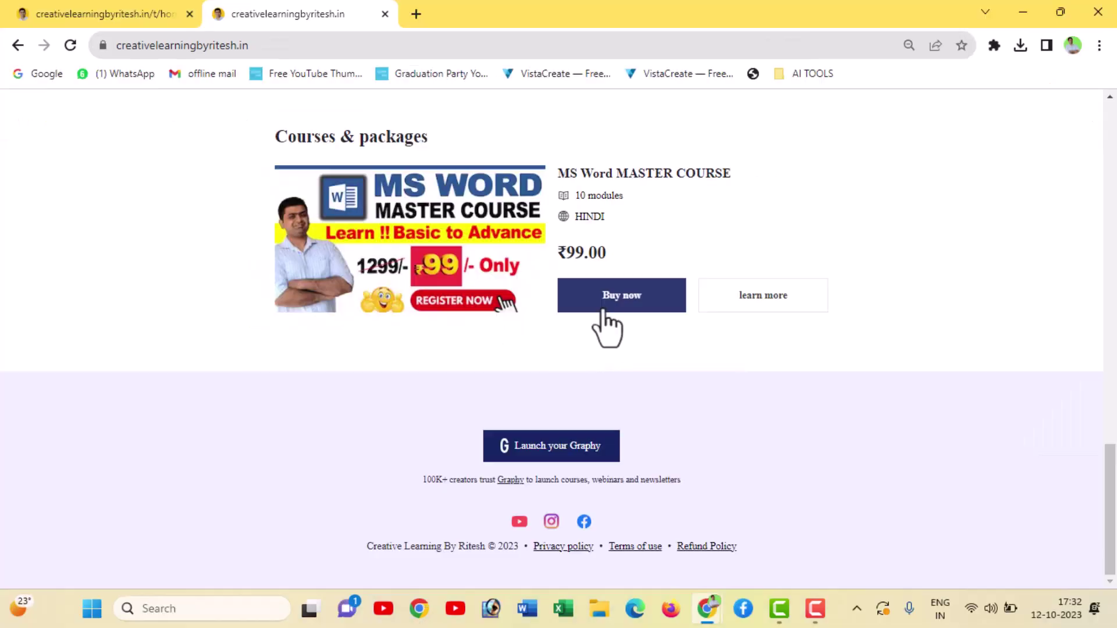
# Open the MS Word MASTER COURSE Buy now page and scroll through its ₹99.00 details.
pyautogui.click(604, 305)
pyautogui.click(816, 474)
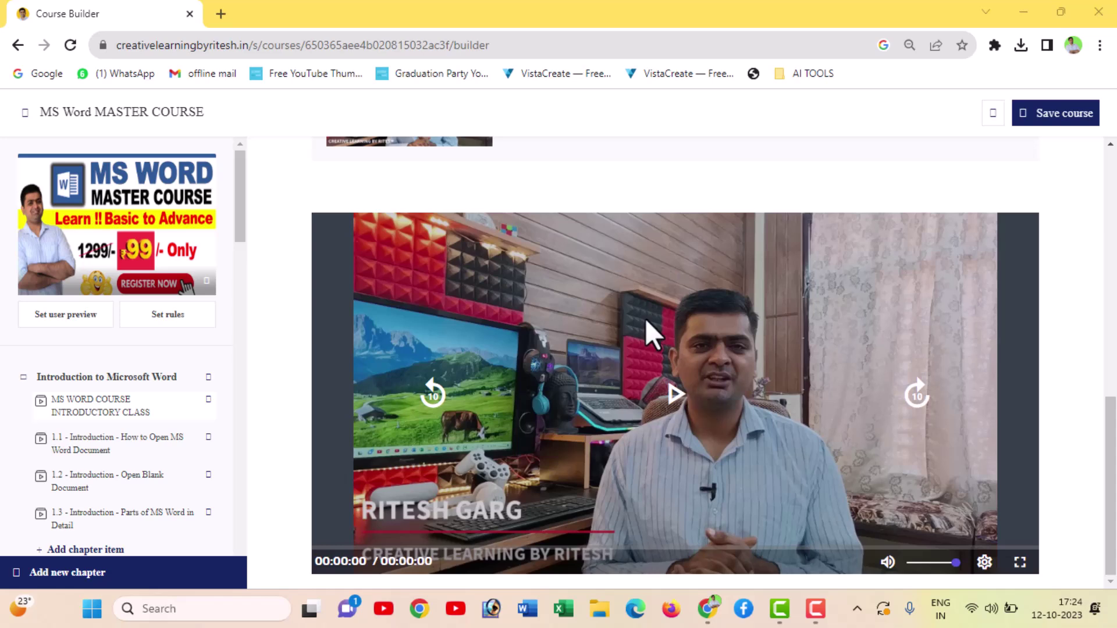
pyautogui.scroll(-1, 98, 442)
pyautogui.scroll(-3, 100, 453)
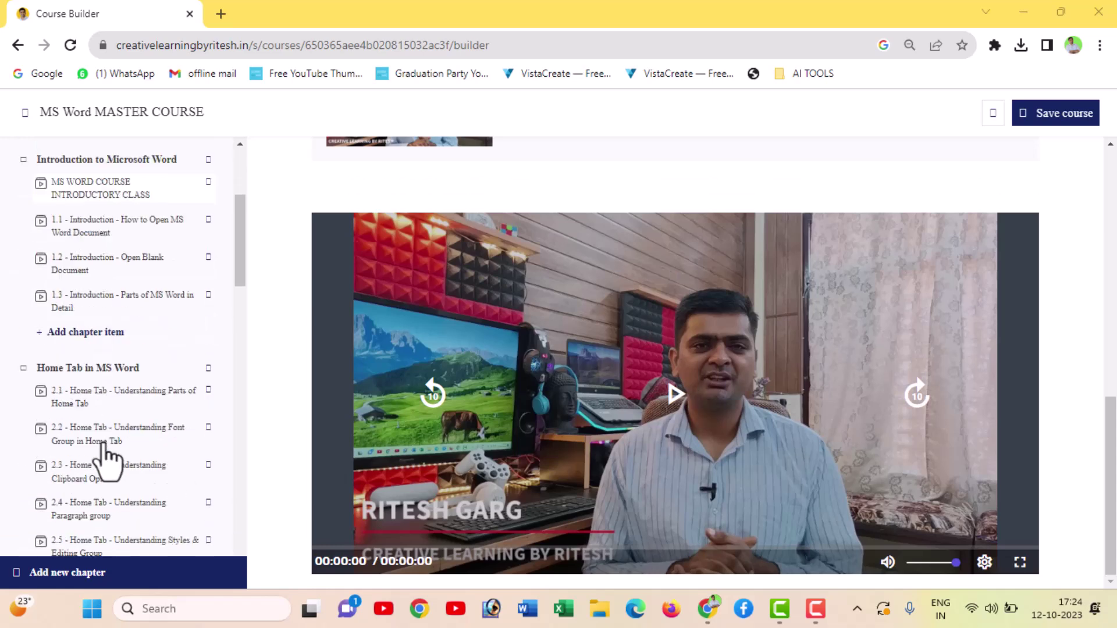
pyautogui.scroll(-2, 100, 453)
pyautogui.scroll(-4, 105, 457)
pyautogui.scroll(-3, 104, 457)
pyautogui.scroll(-1, 100, 454)
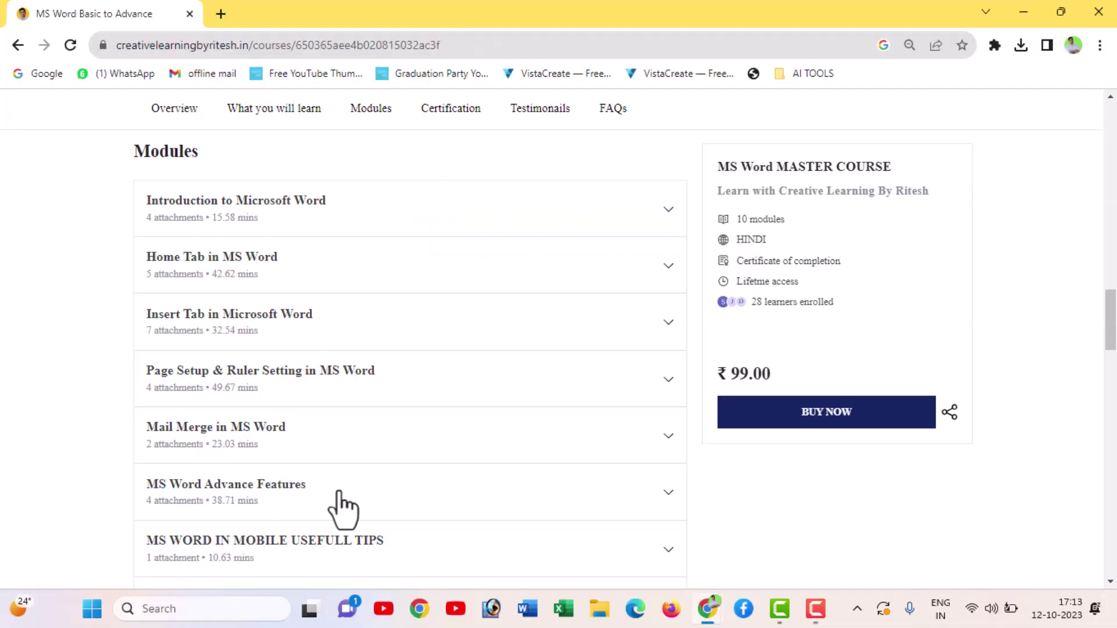
pyautogui.scroll(-3, 337, 509)
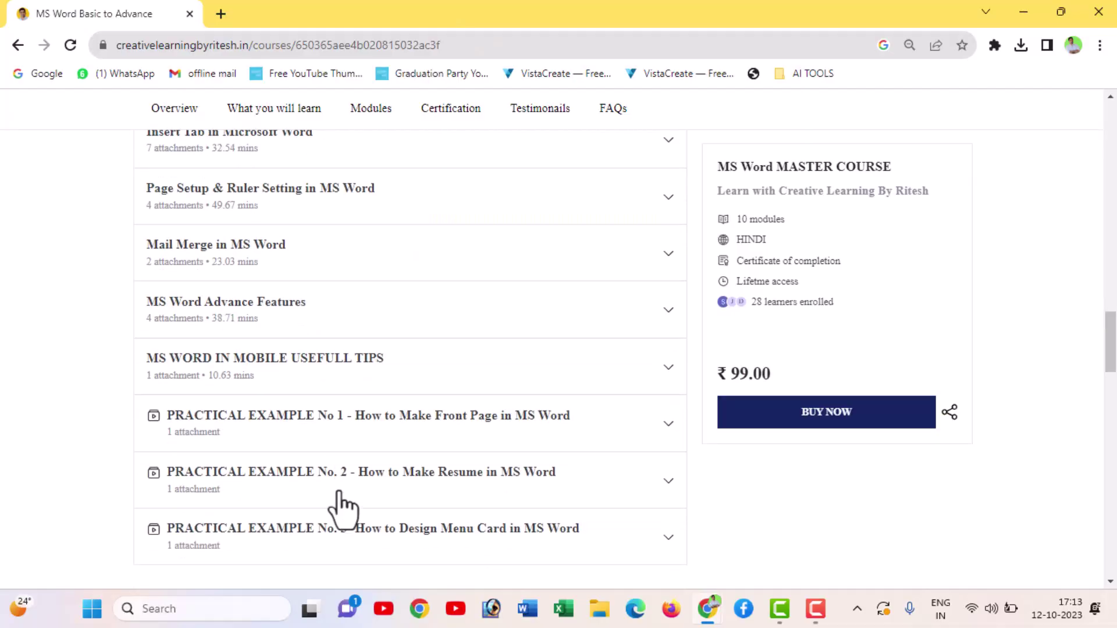
pyautogui.scroll(-2, 341, 507)
pyautogui.scroll(-2, 384, 445)
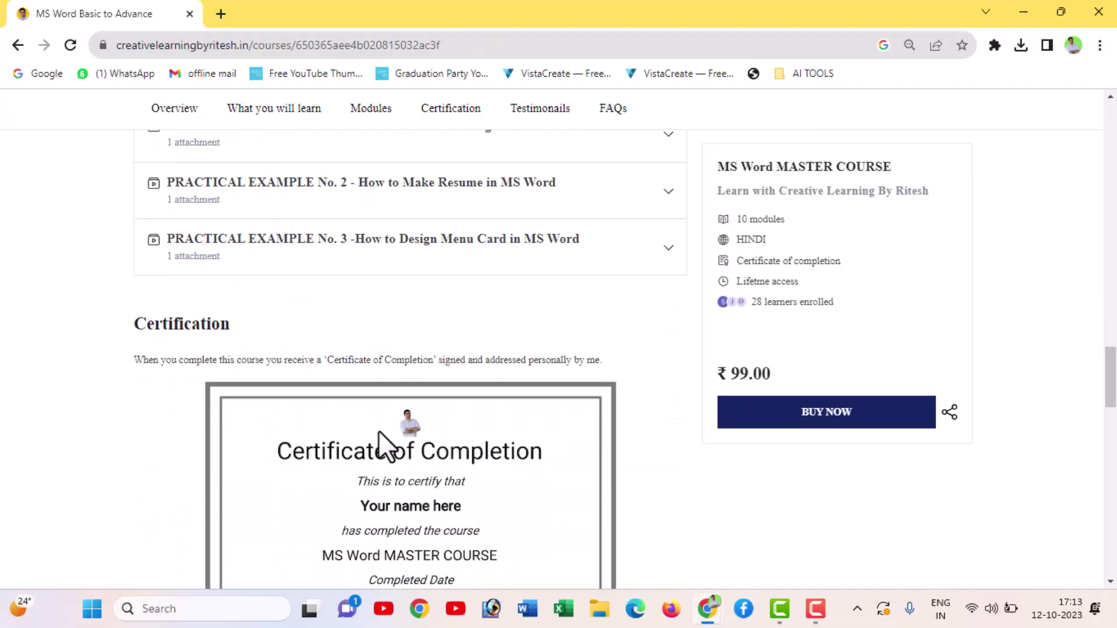
pyautogui.scroll(-2, 375, 390)
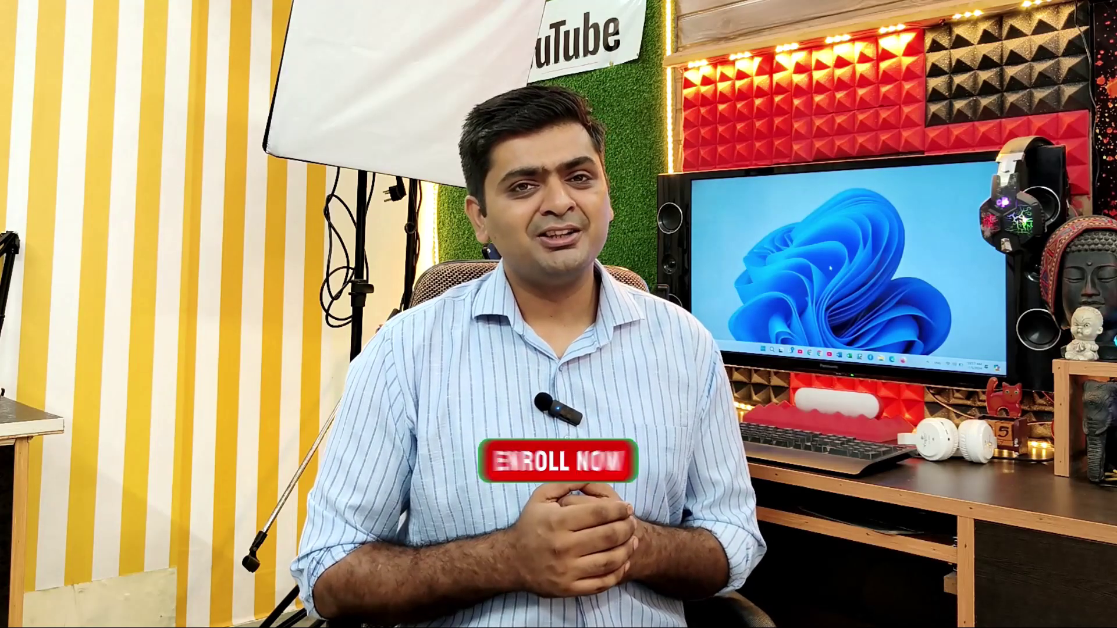